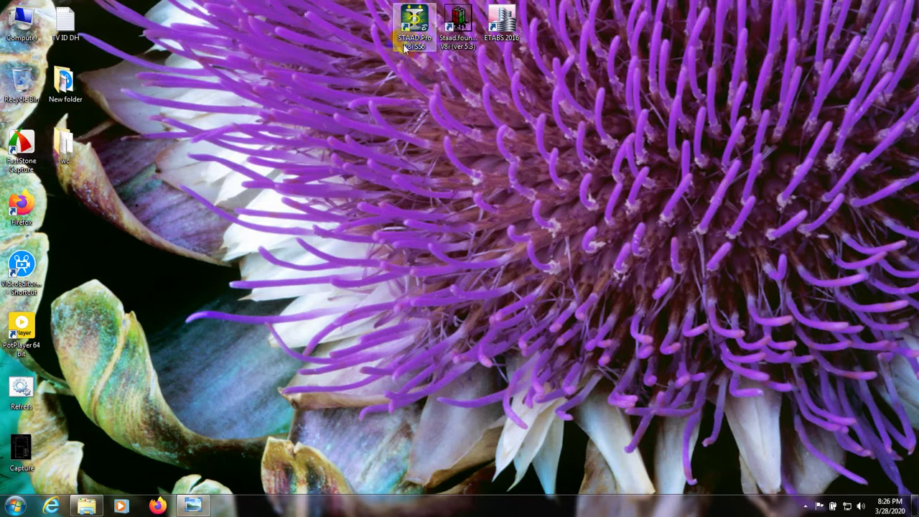
Start STAAD.Pro V8i and enable the Advanced Analysis Engine, STAAD.beava (Bridge Codes) and Building Planner licences
click(415, 26)
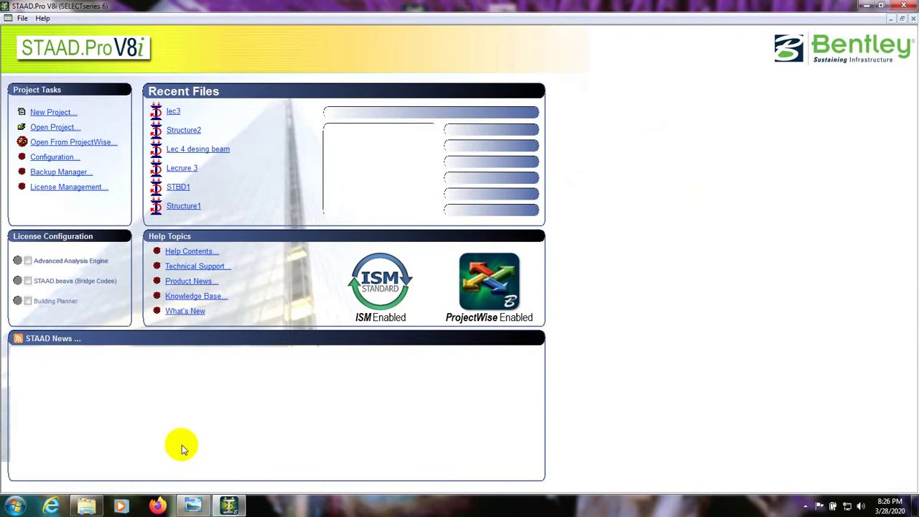
click(28, 261)
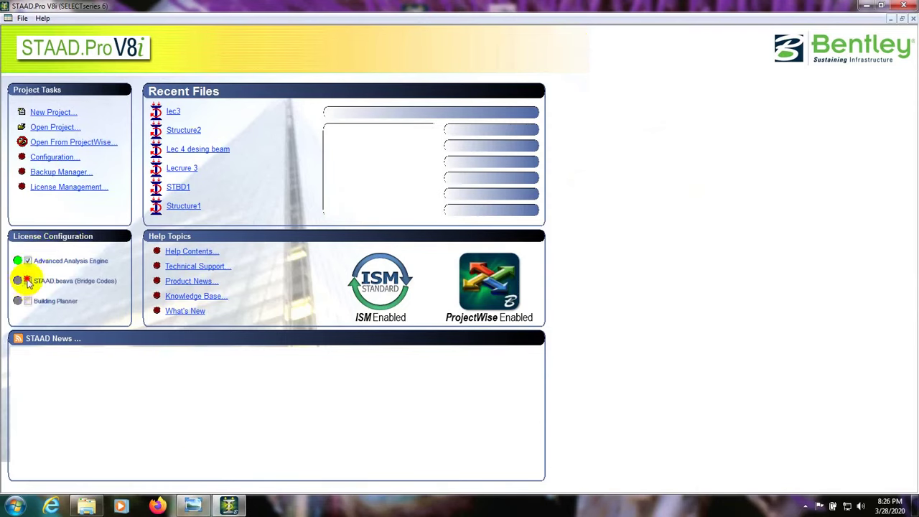
click(27, 281)
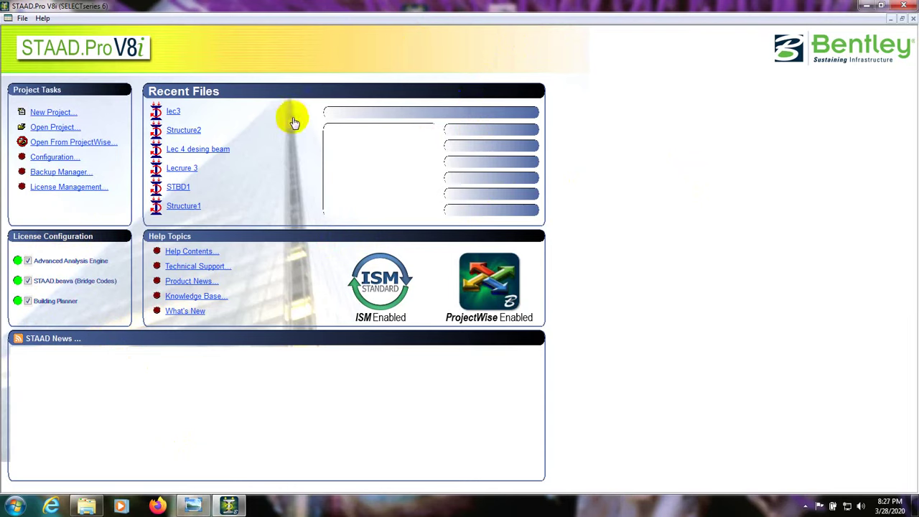
mouse_move(295, 122)
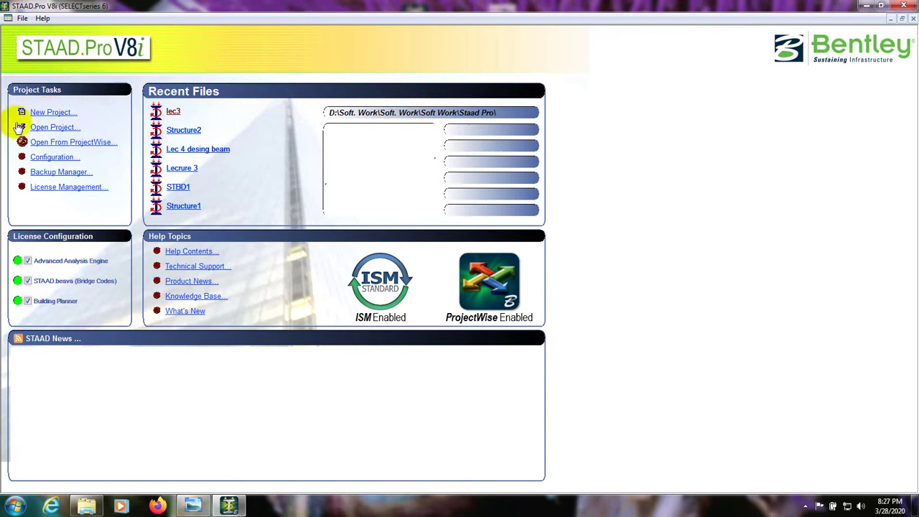
click(56, 129)
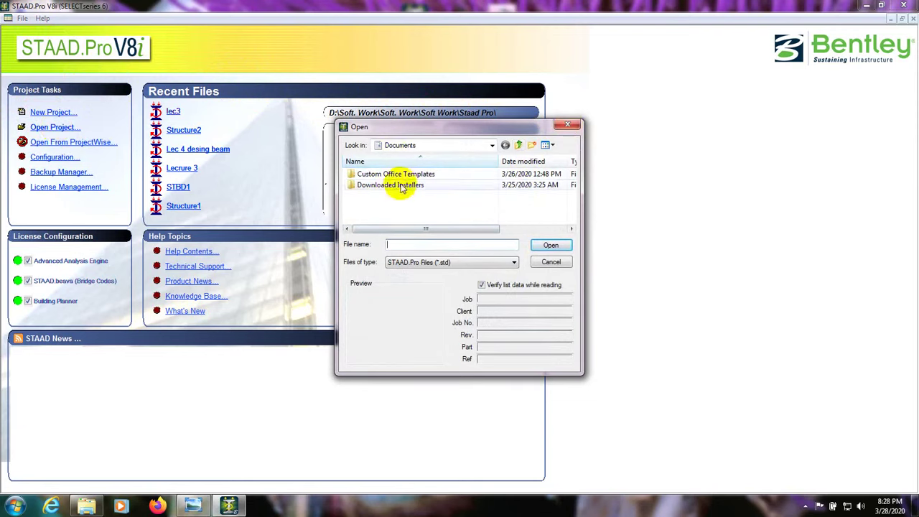
click(570, 126)
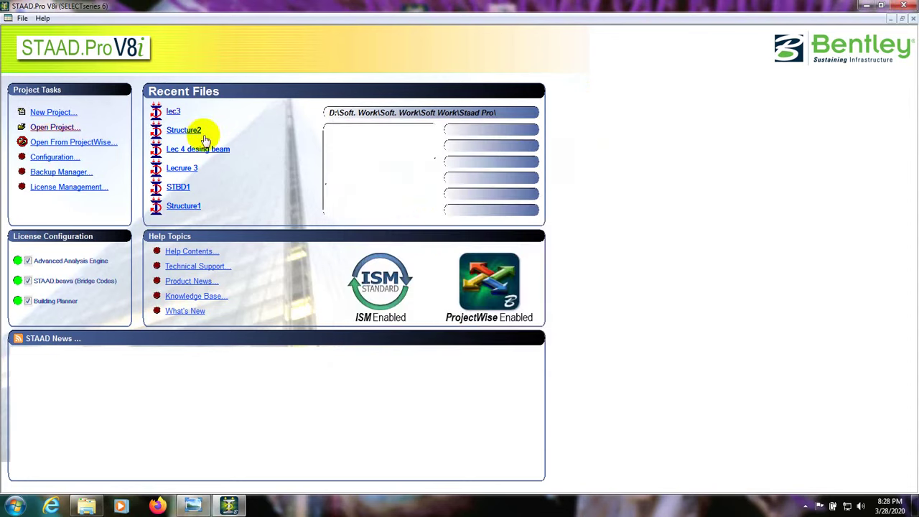
click(50, 115)
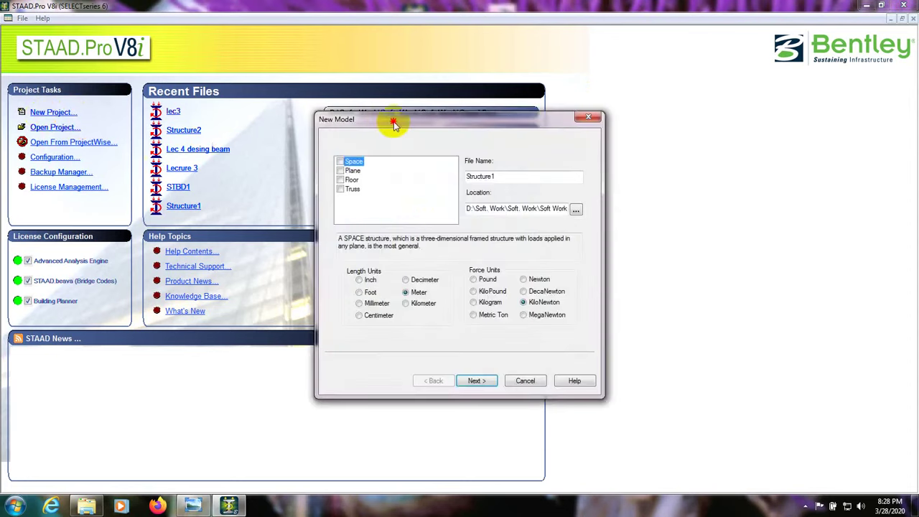
drag(394, 122, 380, 119)
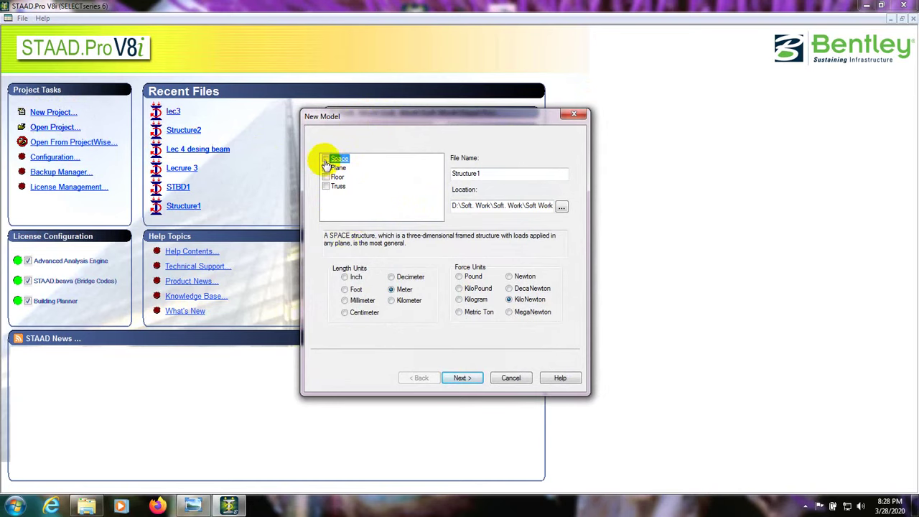
double_click(501, 173)
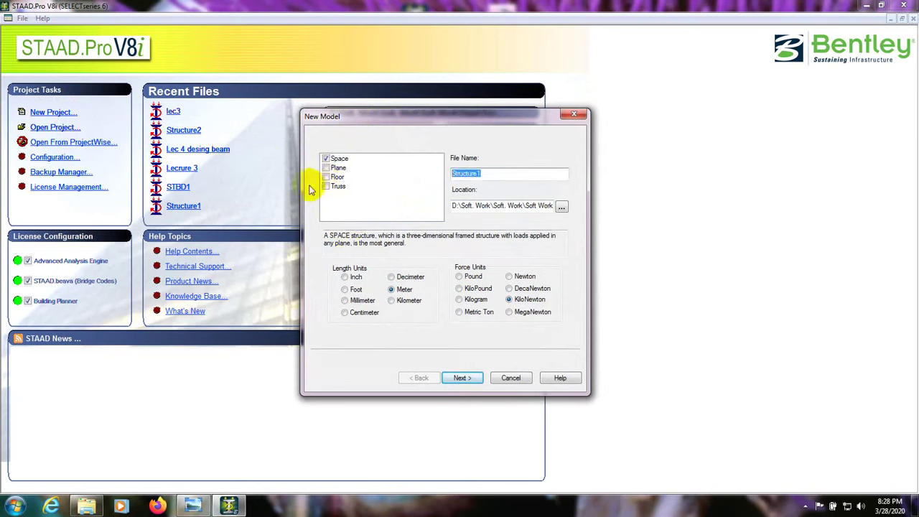
click(494, 174)
double_click(476, 175)
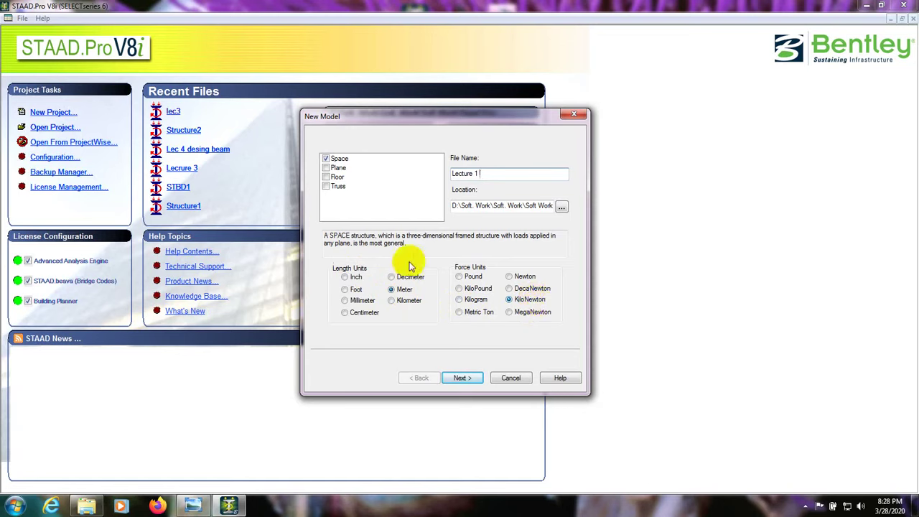
click(349, 290)
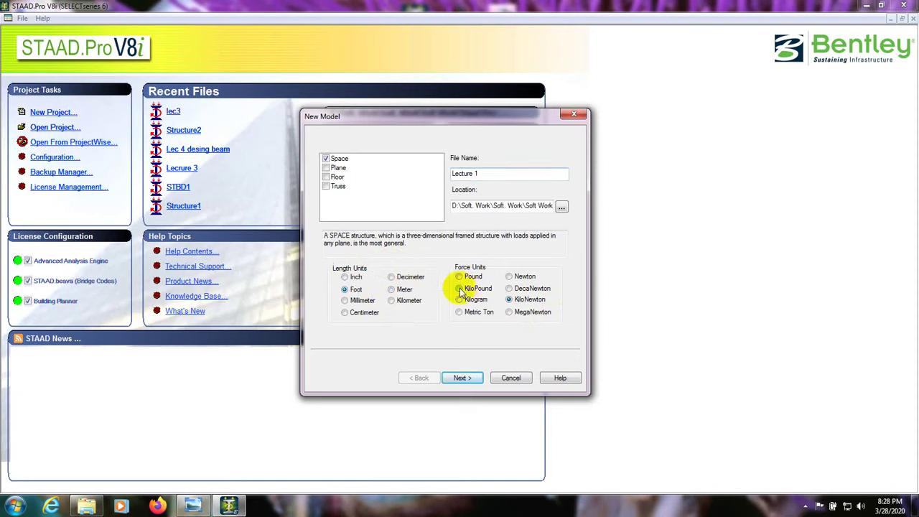
click(461, 379)
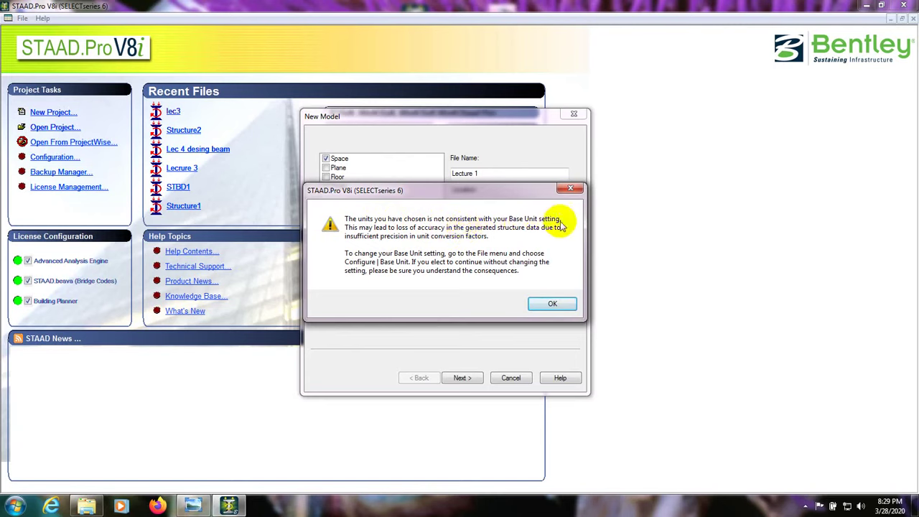
drag(488, 194, 488, 191)
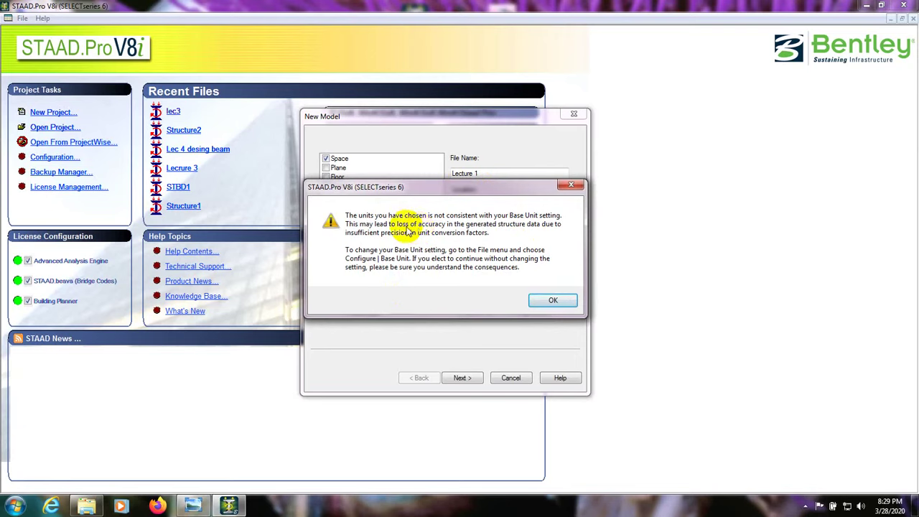
mouse_move(426, 188)
mouse_down()
mouse_move(431, 334)
mouse_move(432, 210)
mouse_move(419, 181)
mouse_up()
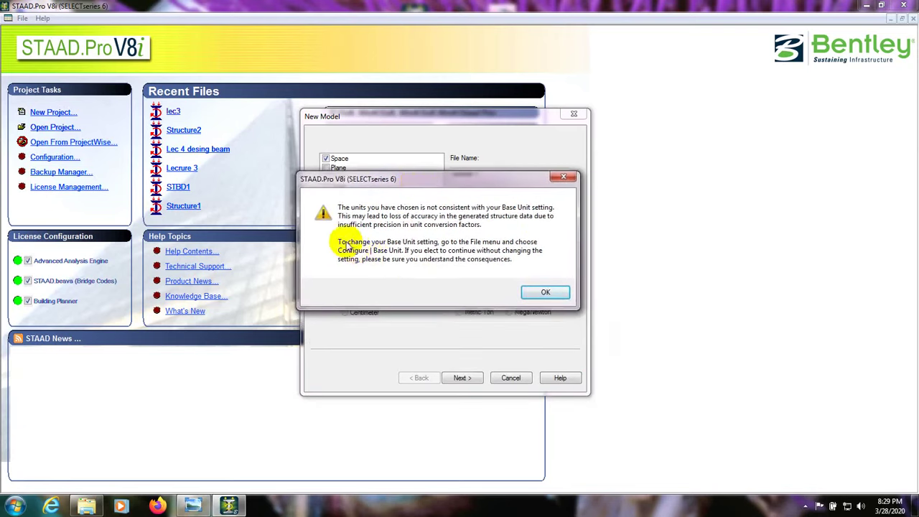
click(571, 177)
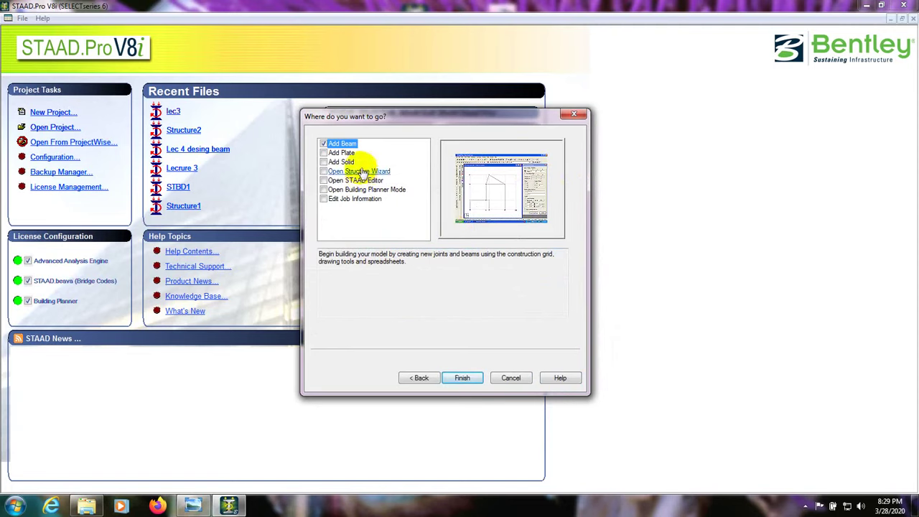
click(513, 379)
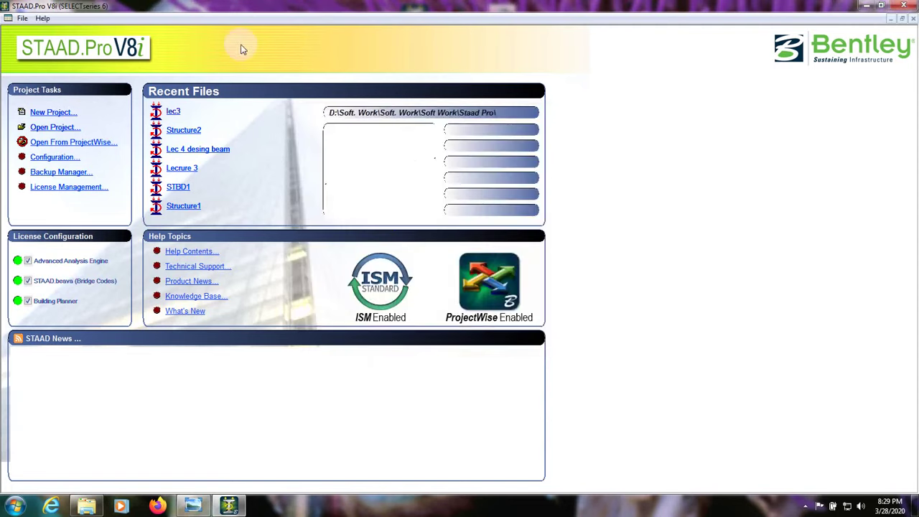
Set the program's default base unit to English in the program configuration and accept the change
click(22, 19)
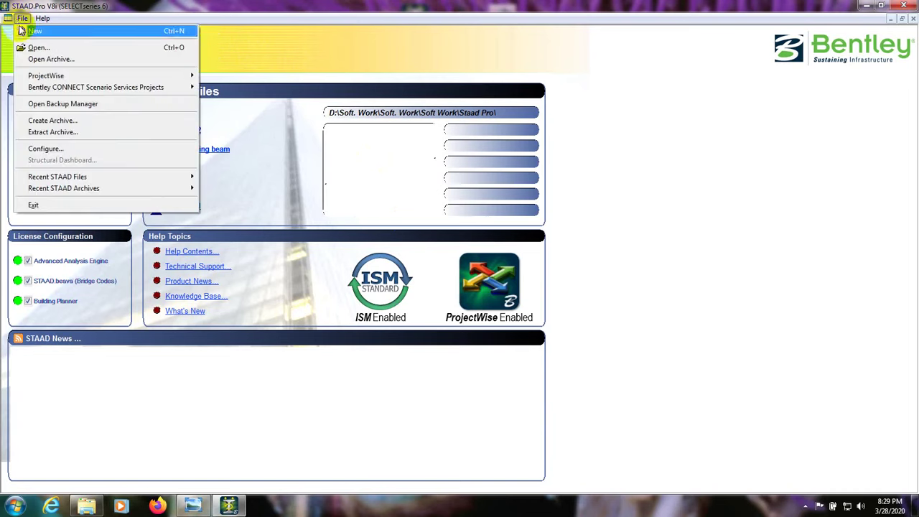
click(8, 17)
click(22, 18)
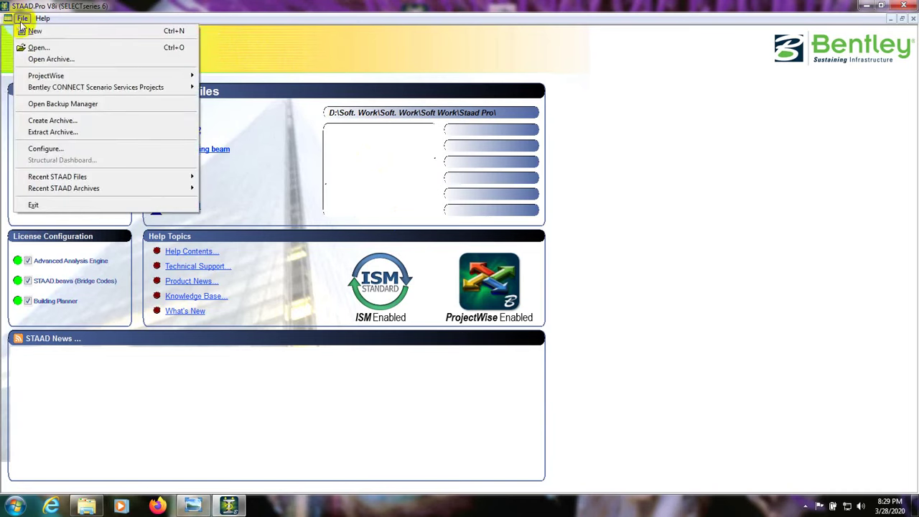
click(21, 19)
click(22, 19)
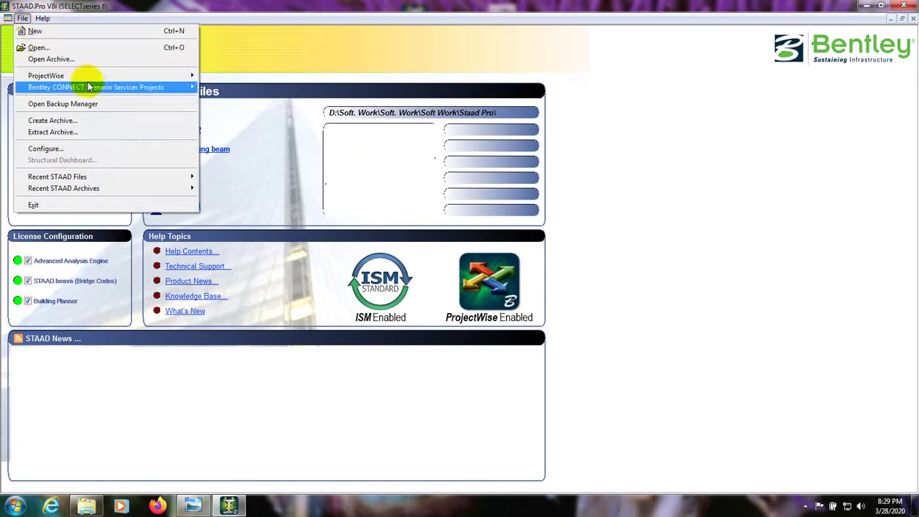
click(61, 149)
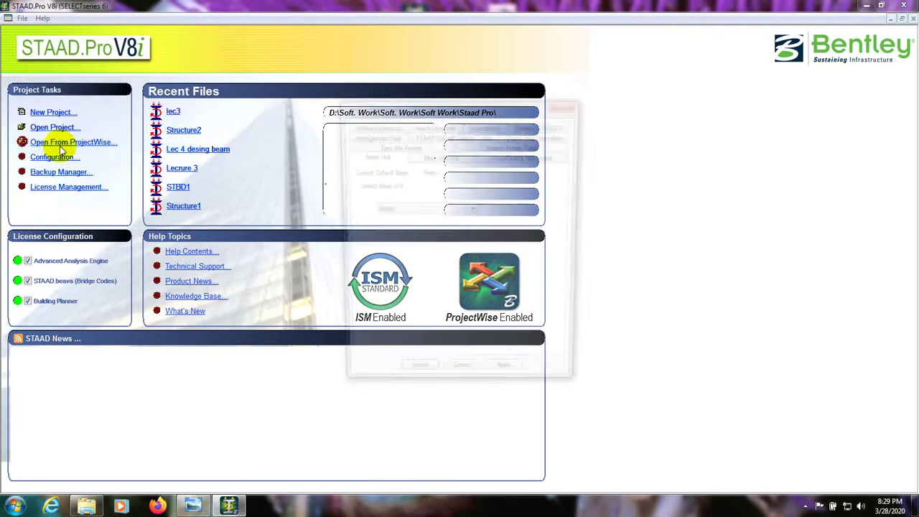
drag(465, 99, 448, 104)
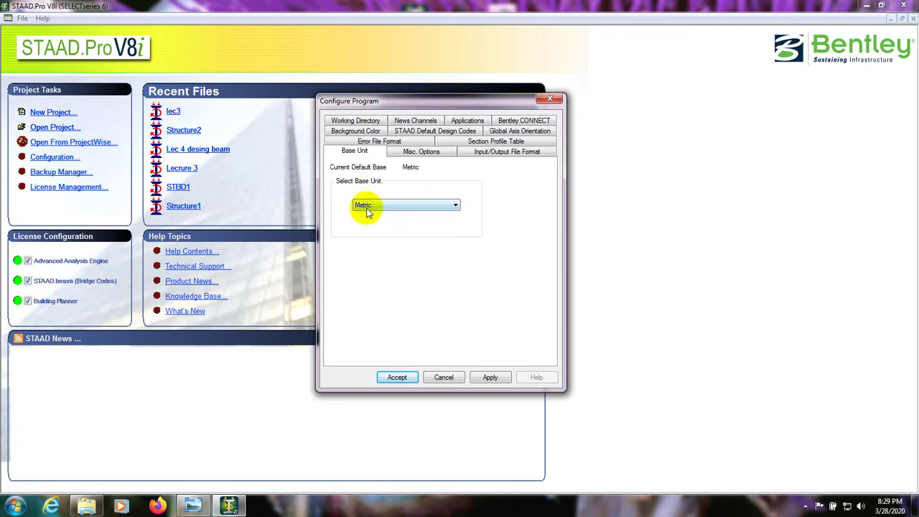
click(367, 207)
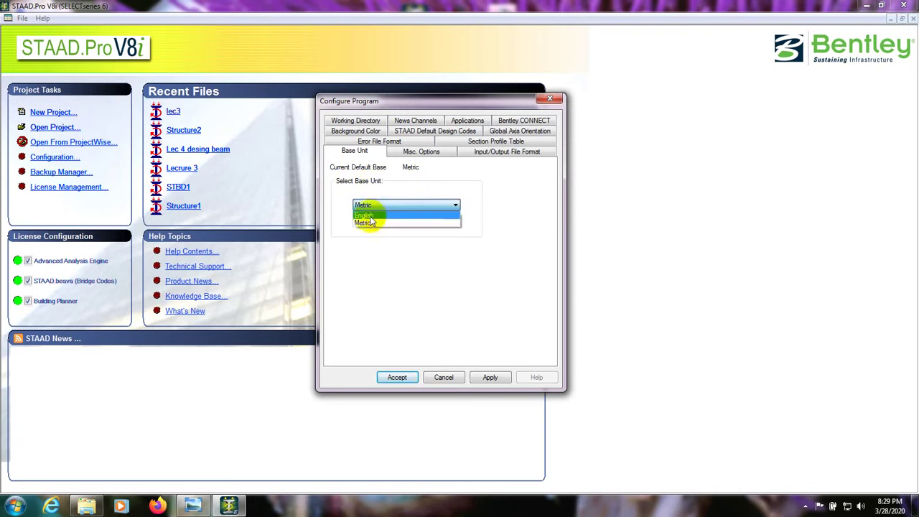
click(376, 216)
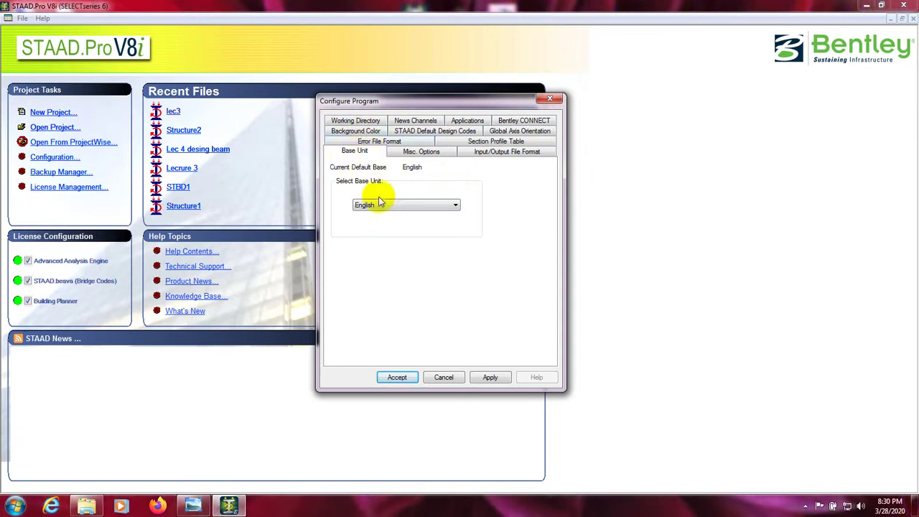
click(483, 379)
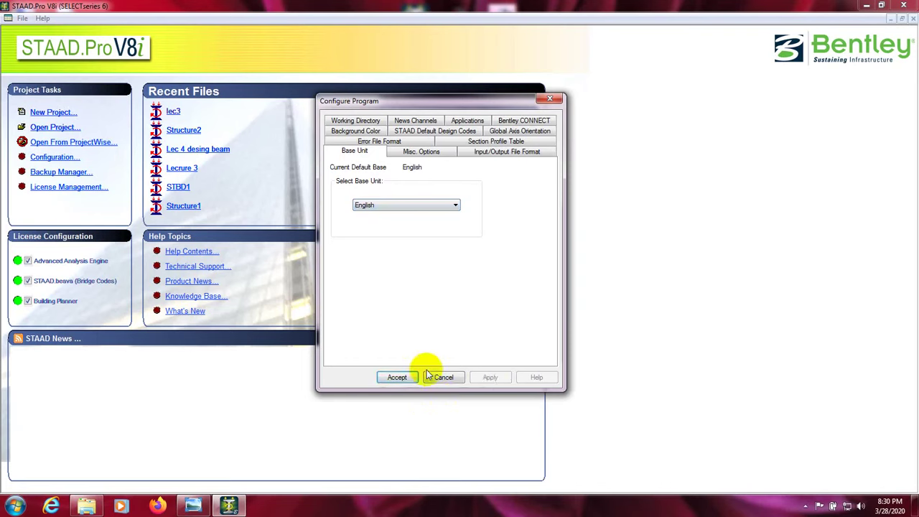
click(394, 379)
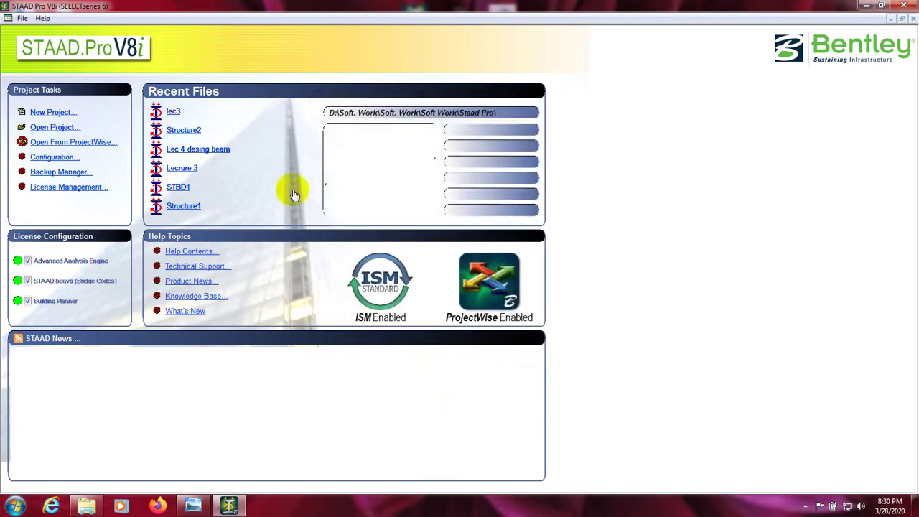
click(57, 113)
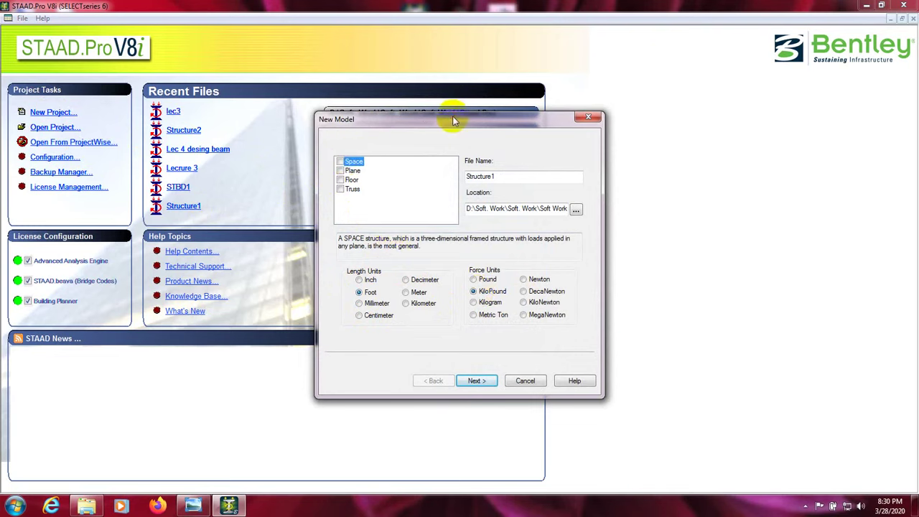
mouse_move(457, 121)
mouse_down()
mouse_move(444, 116)
mouse_move(466, 115)
mouse_up()
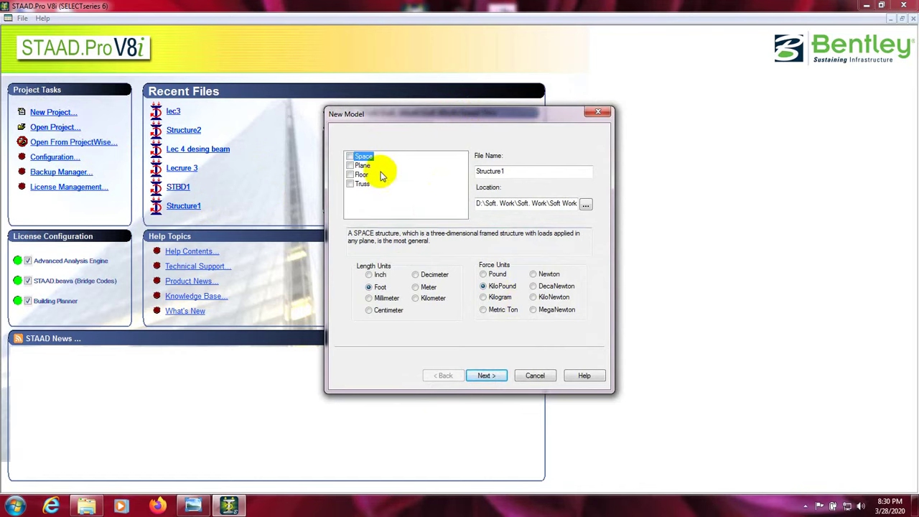
click(350, 156)
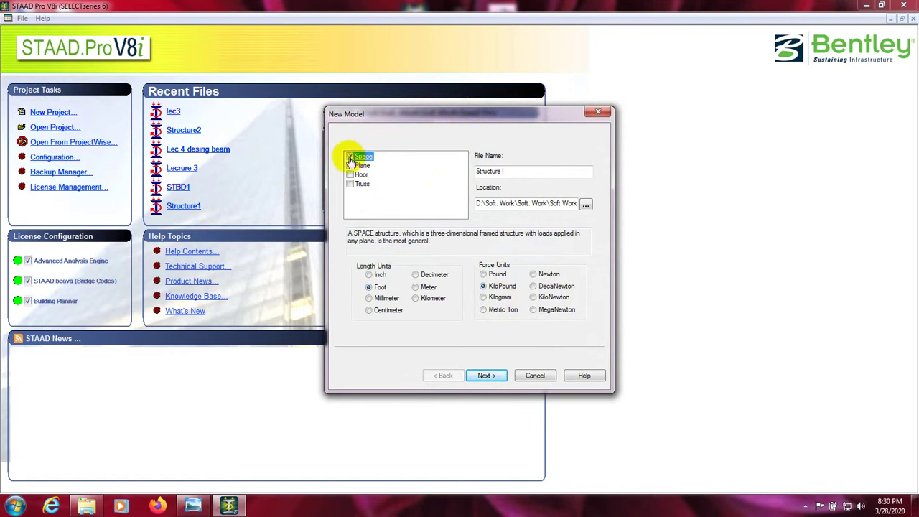
double_click(524, 172)
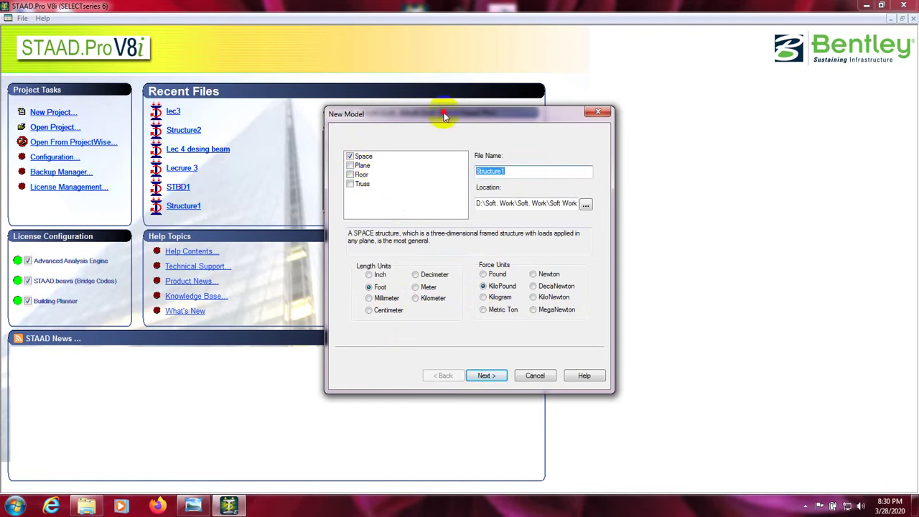
drag(443, 114, 508, 111)
click(587, 374)
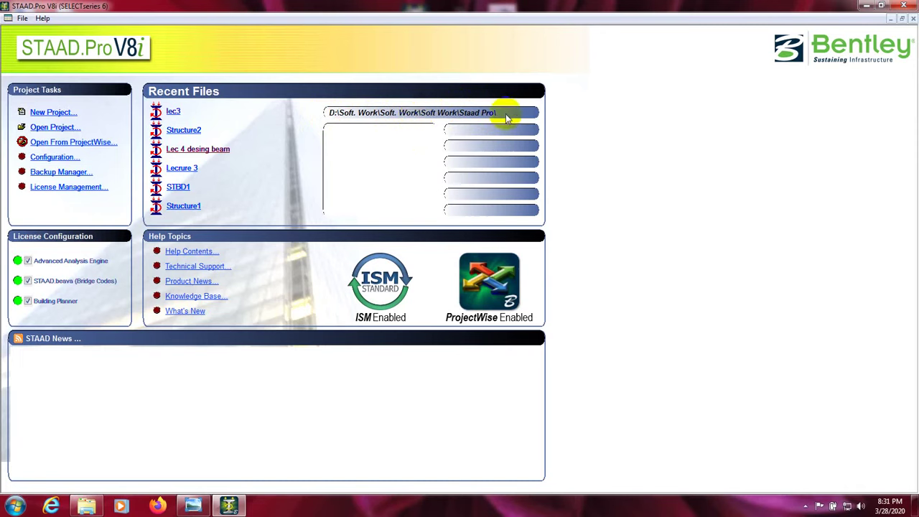
Start a new Space model named Lecture 1 and set its location to the Staad Pro folder inside Soft Work
click(55, 117)
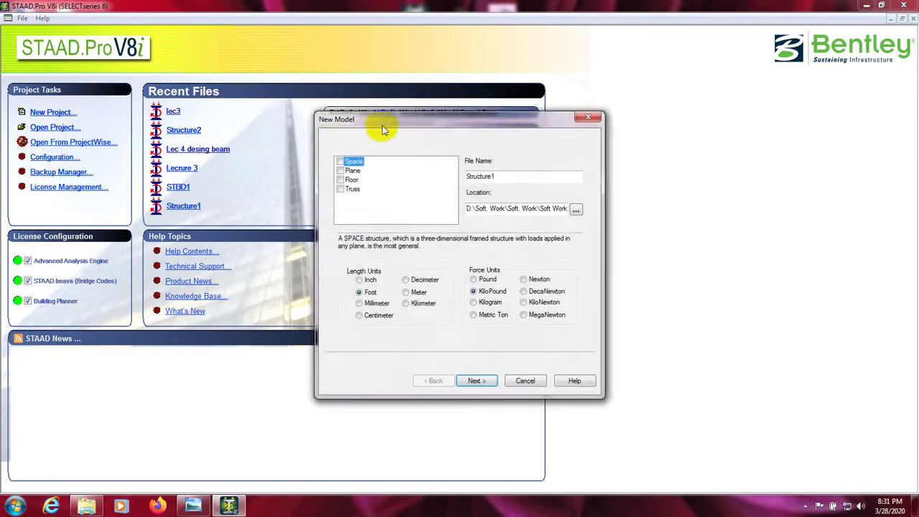
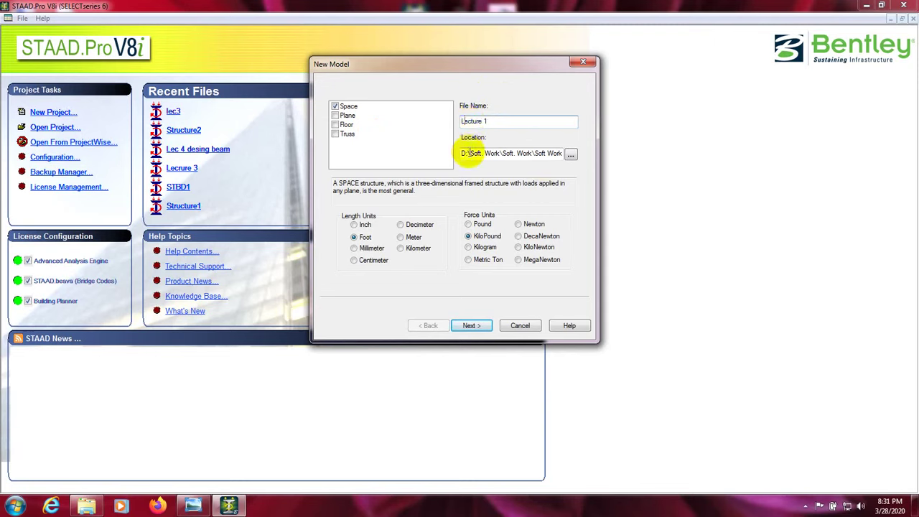
click(571, 155)
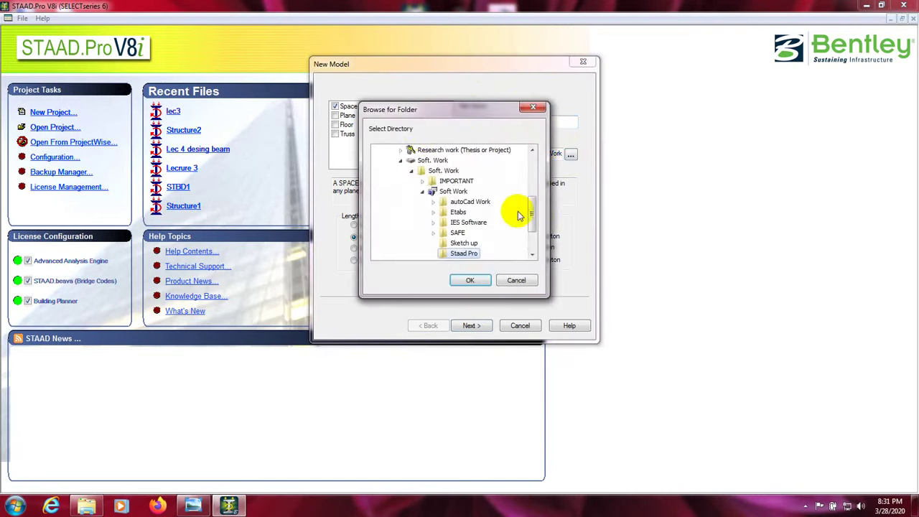
mouse_move(532, 219)
mouse_down()
mouse_move(531, 237)
mouse_move(529, 187)
mouse_move(532, 230)
mouse_up()
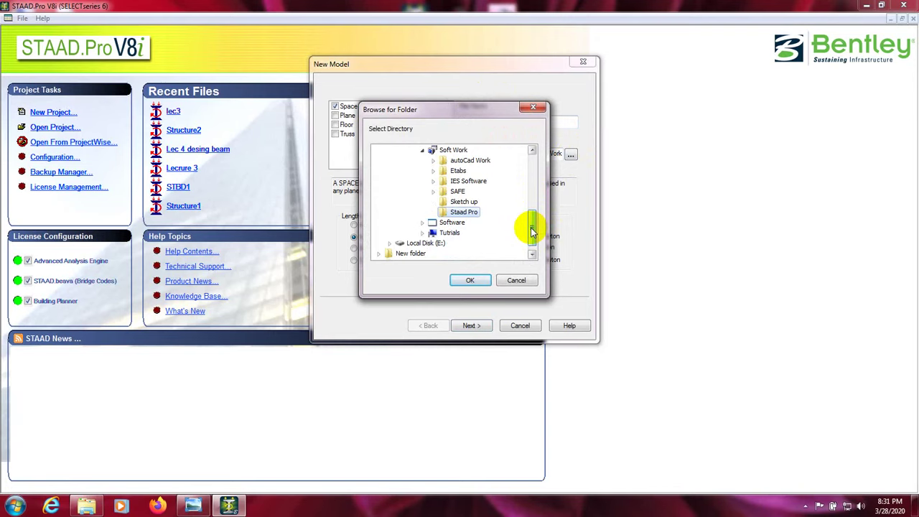
drag(534, 243, 531, 219)
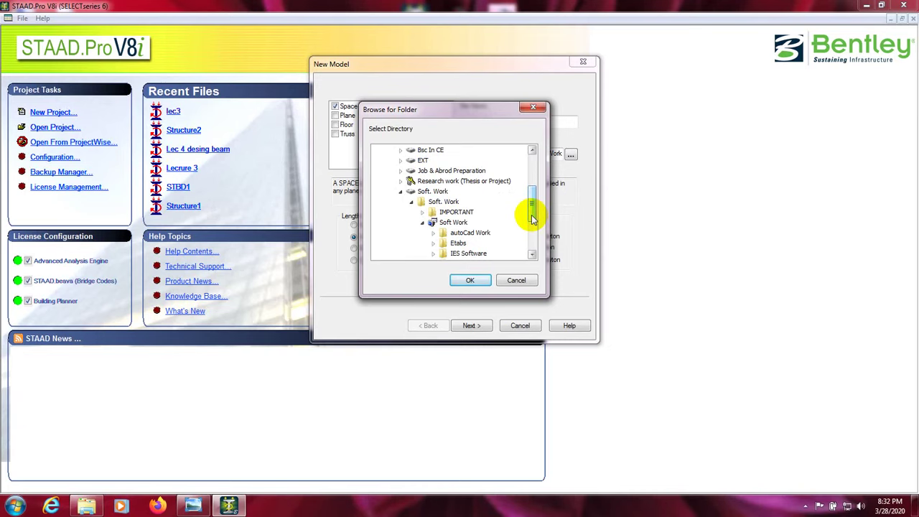
drag(533, 219, 534, 200)
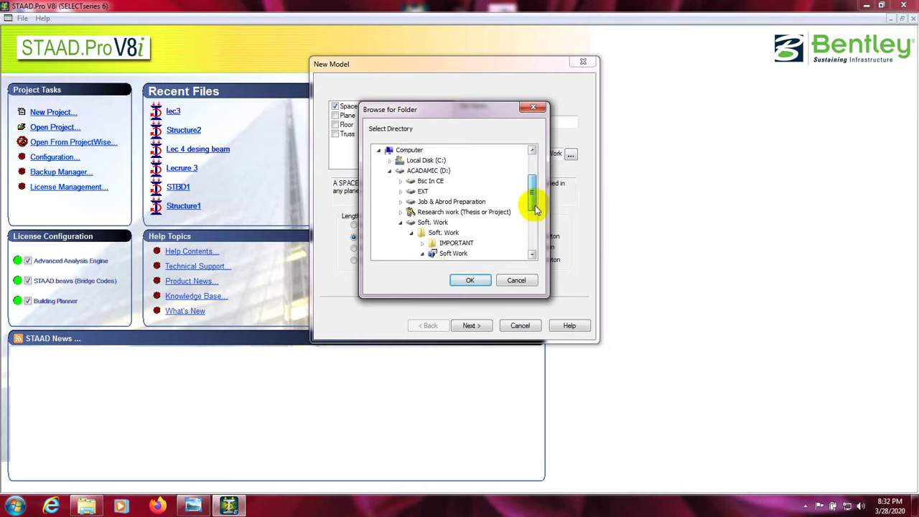
click(400, 191)
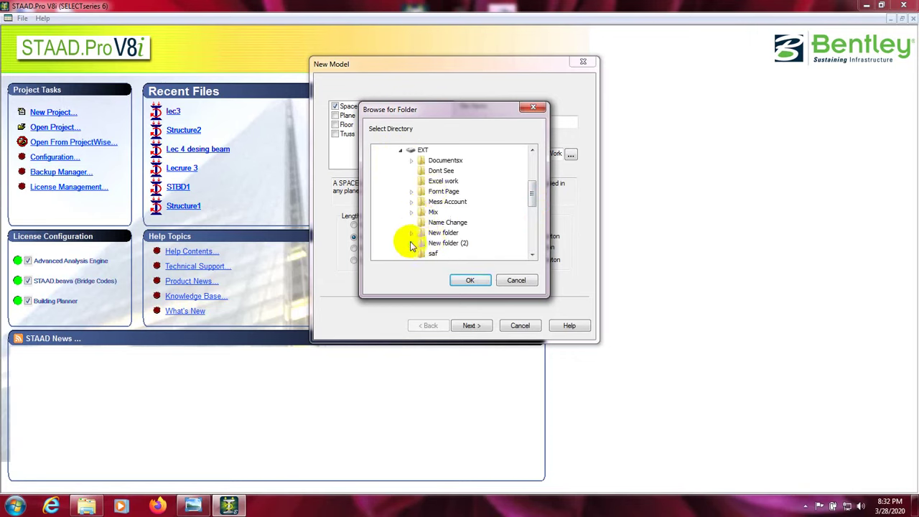
click(412, 243)
scroll(416, 237, down, 2)
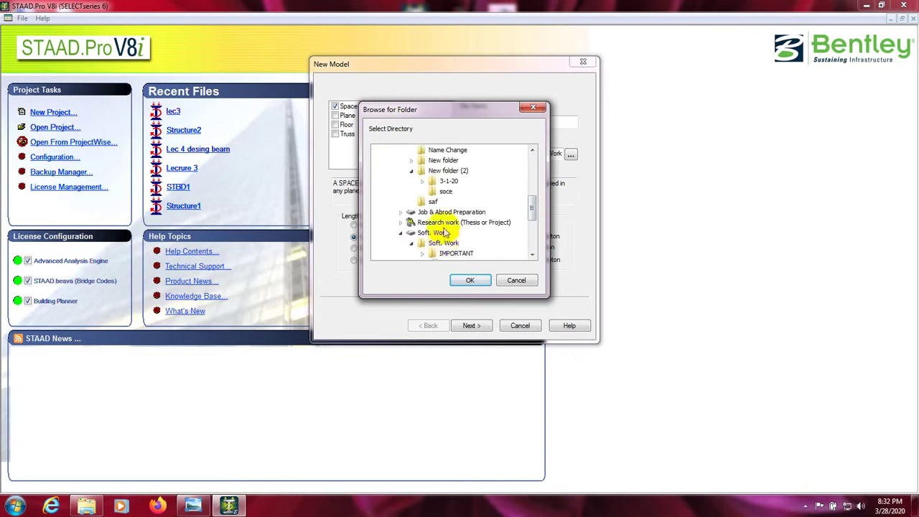
scroll(440, 205, up, 2)
scroll(439, 215, up, 2)
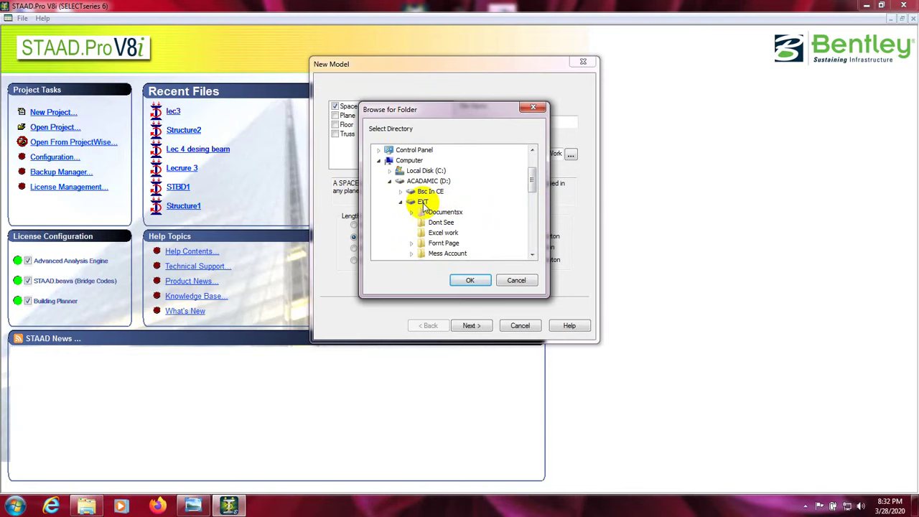
click(400, 202)
scroll(408, 242, down, 3)
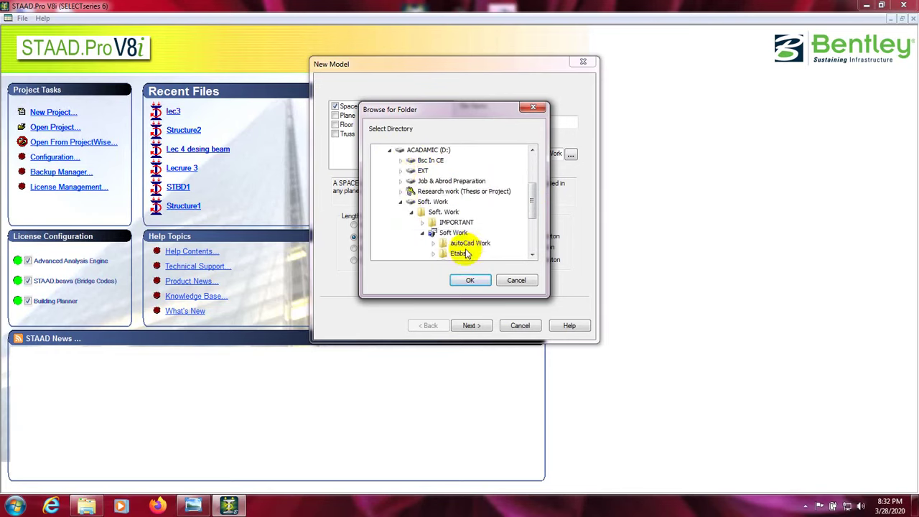
scroll(452, 230, up, 1)
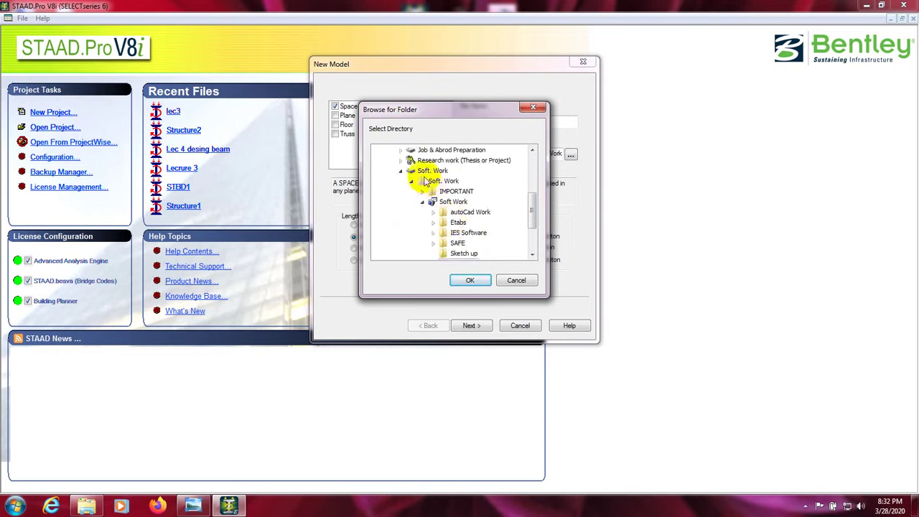
scroll(452, 215, down, 2)
click(462, 201)
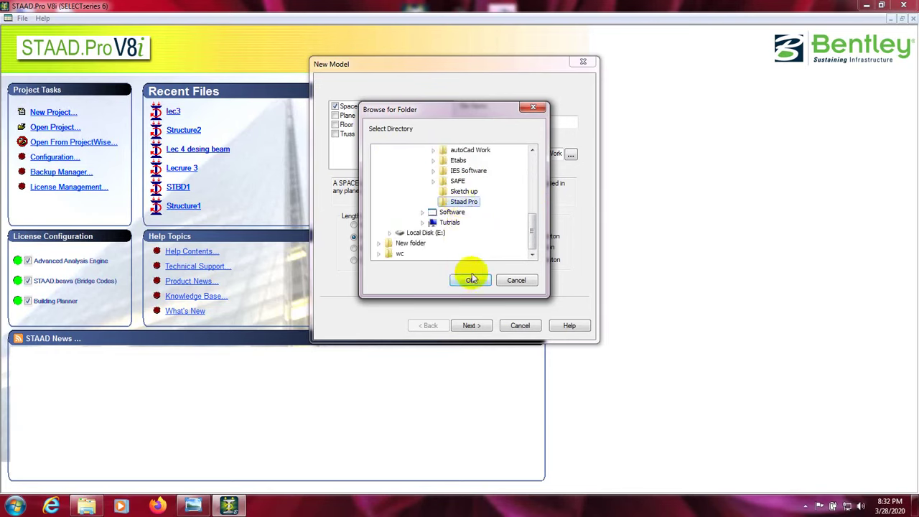
click(469, 280)
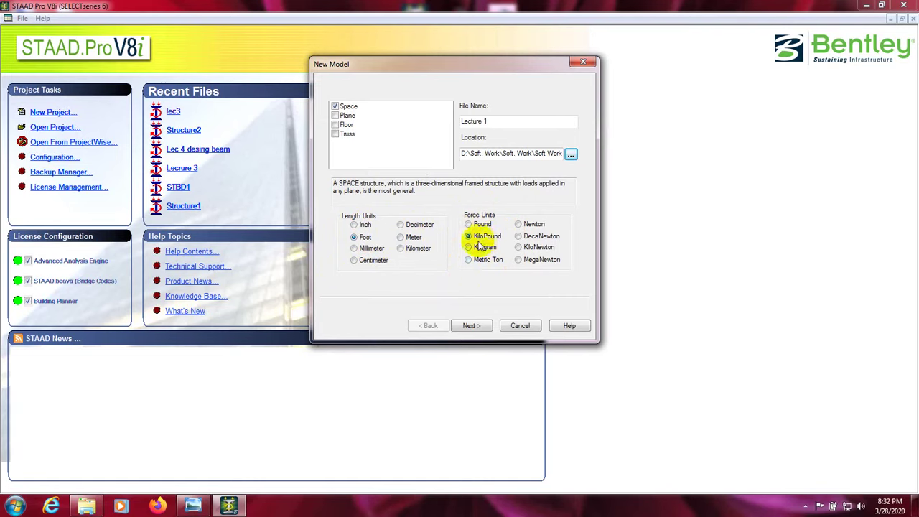
Accept Foot and KiloPound as the units and finish creating the model with Add Beam as the starting option
click(472, 326)
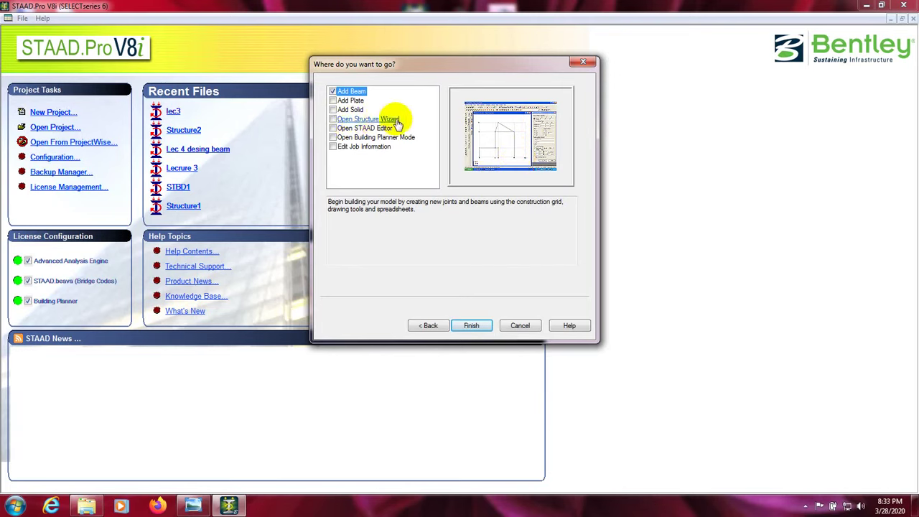
click(332, 119)
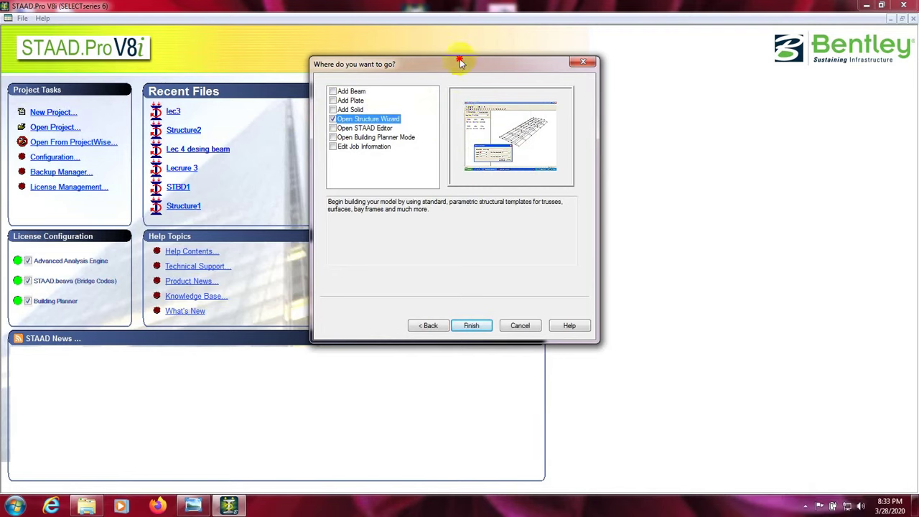
click(333, 92)
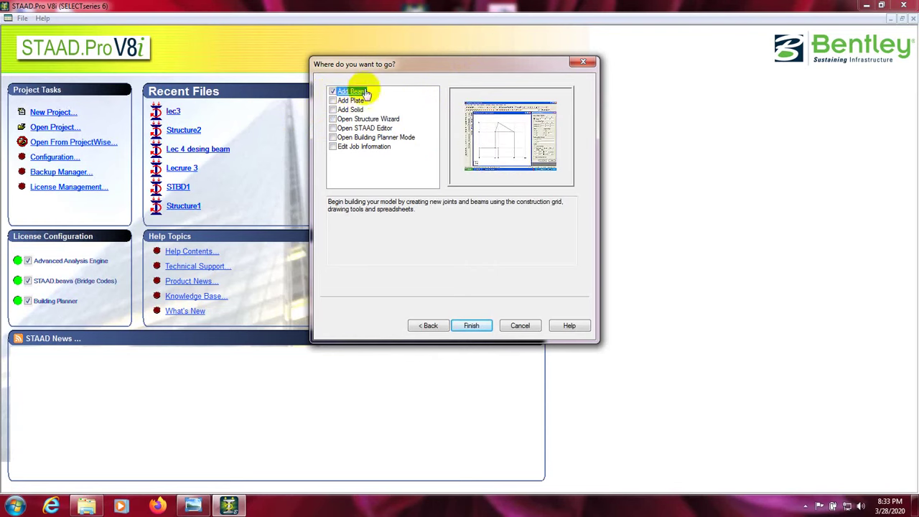
click(470, 326)
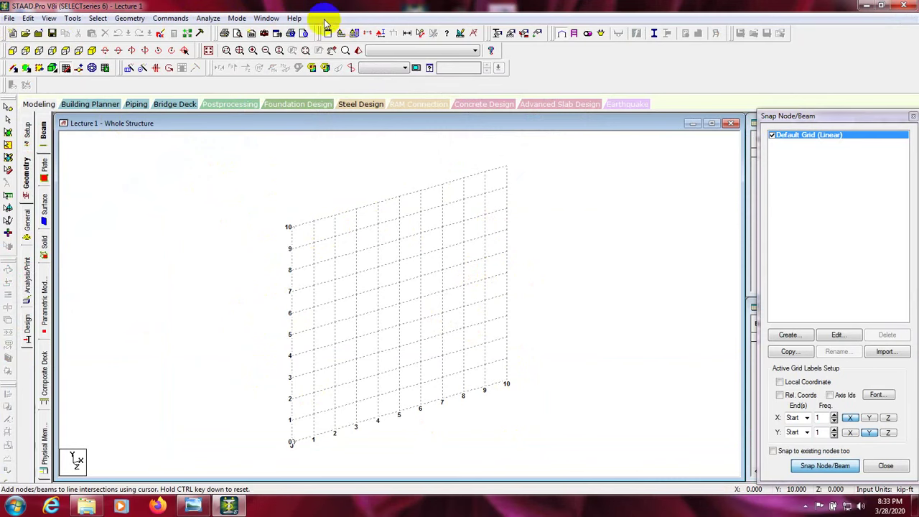
click(9, 18)
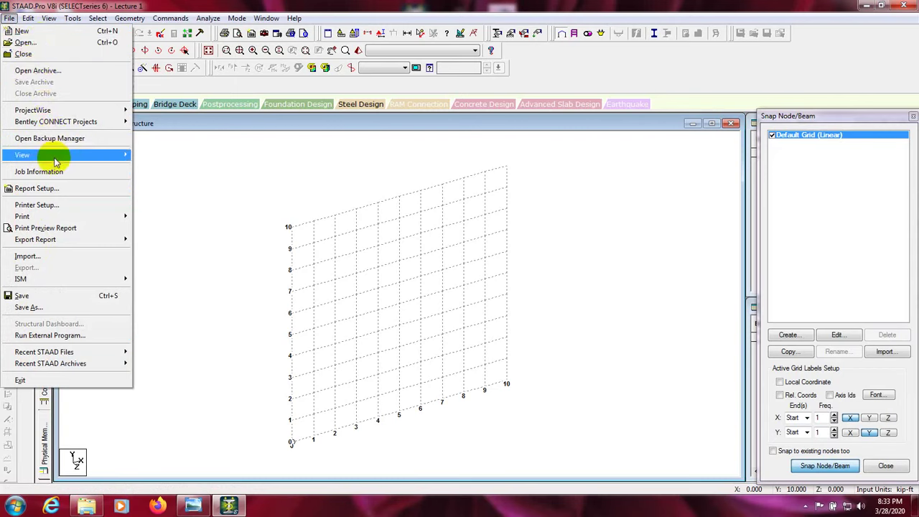
mouse_move(54, 158)
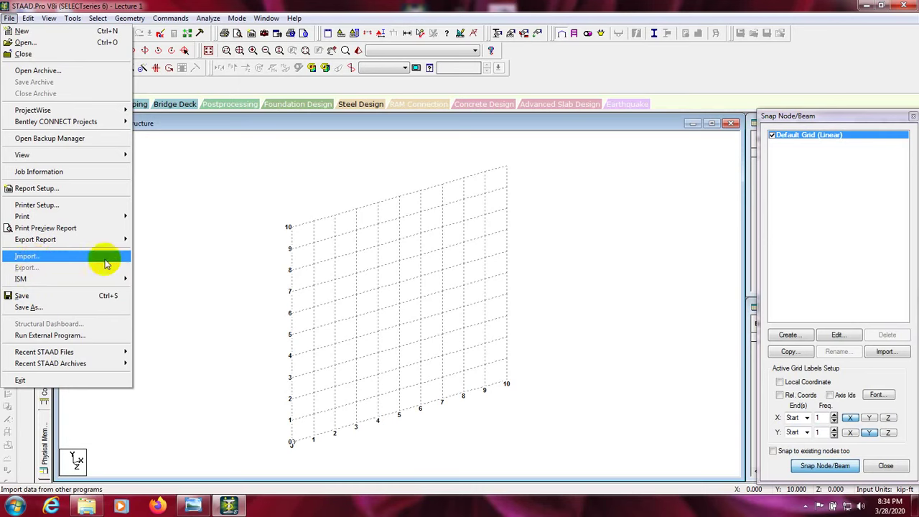
click(128, 7)
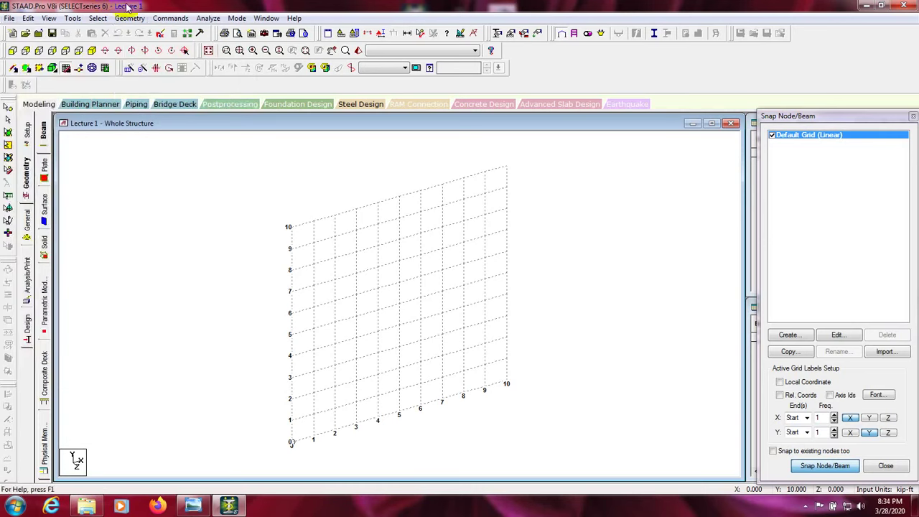
click(28, 18)
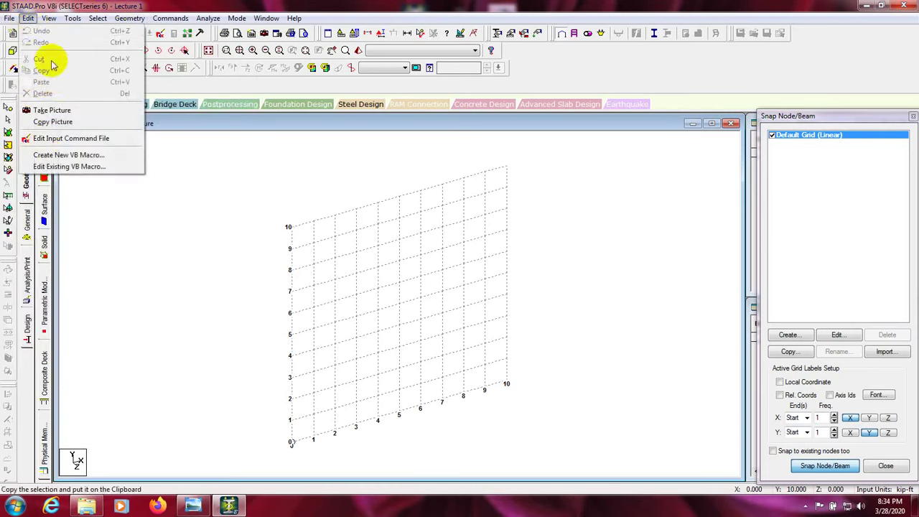
click(139, 6)
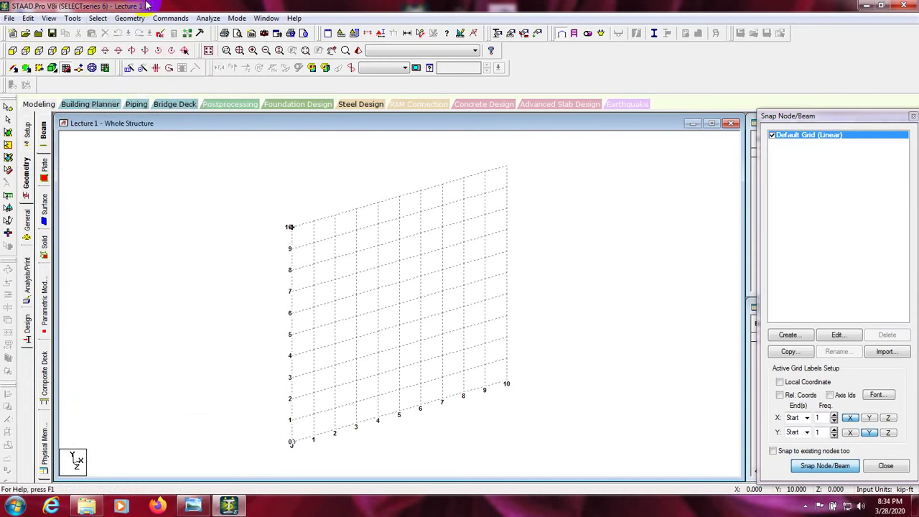
Pan the whole-structure view to shift the default grid slightly up and to the right
click(44, 18)
click(47, 19)
click(47, 19)
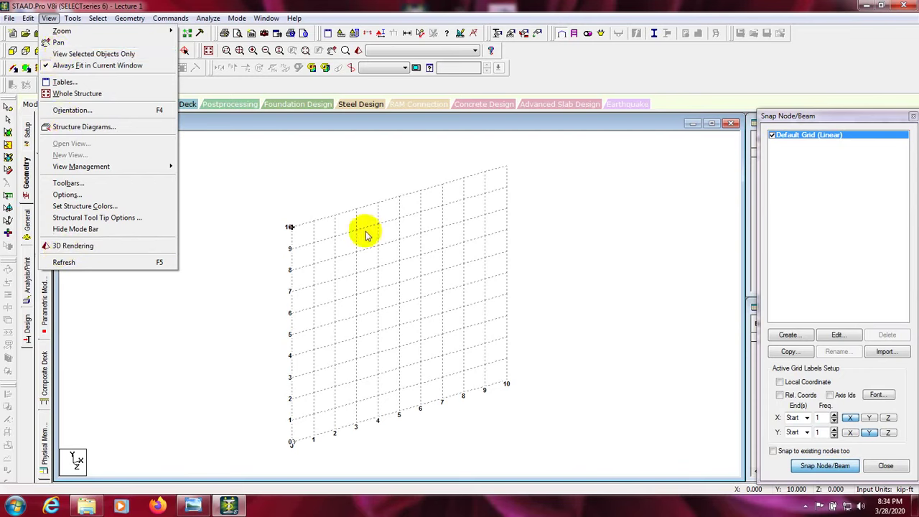
click(61, 42)
drag(222, 211, 261, 234)
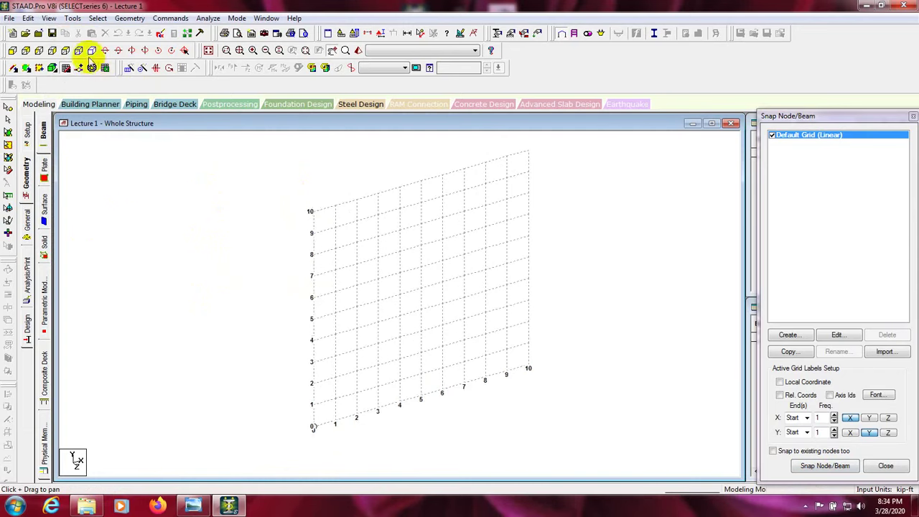
click(48, 18)
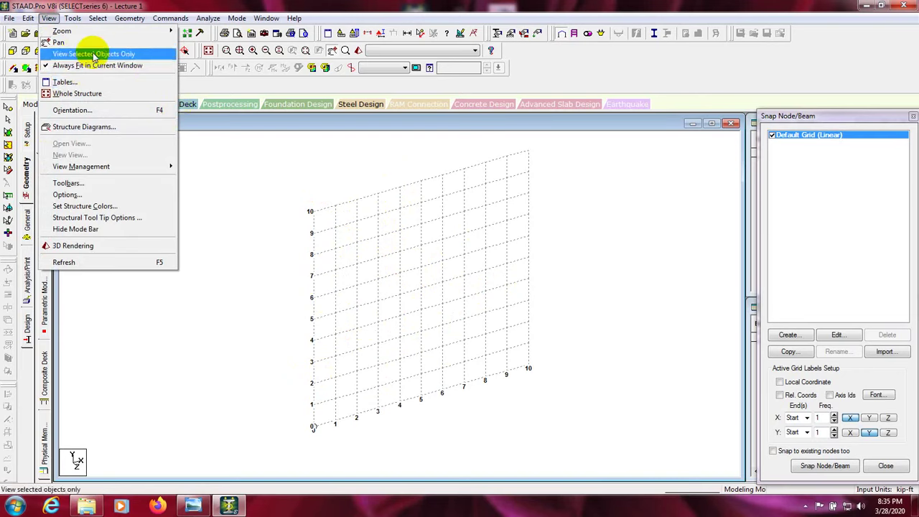
mouse_move(74, 17)
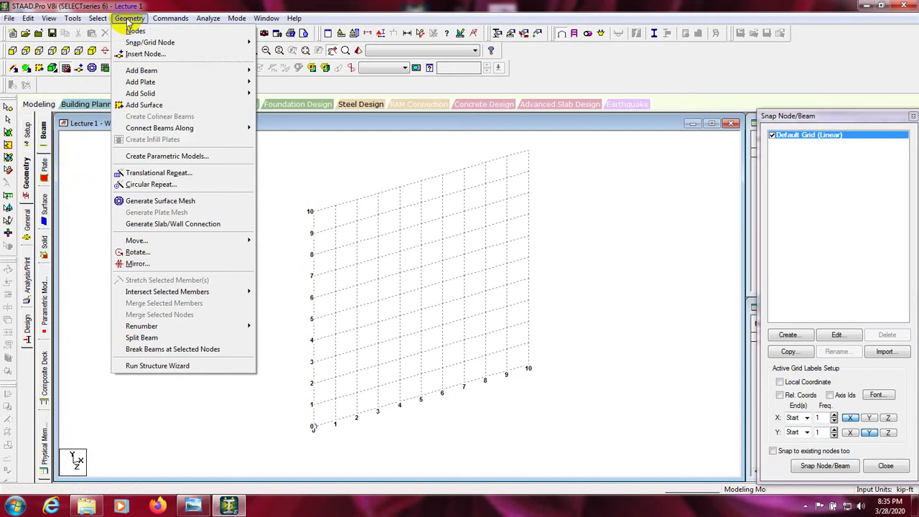
mouse_move(156, 97)
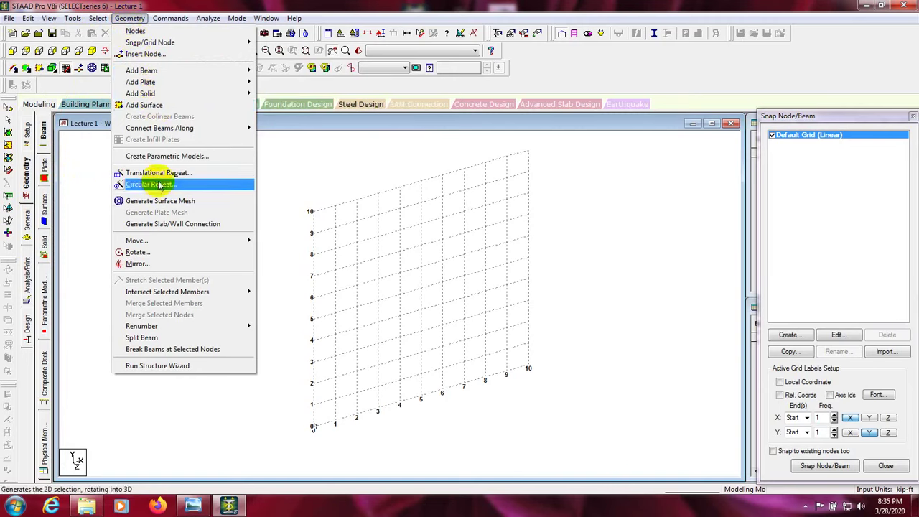
click(85, 97)
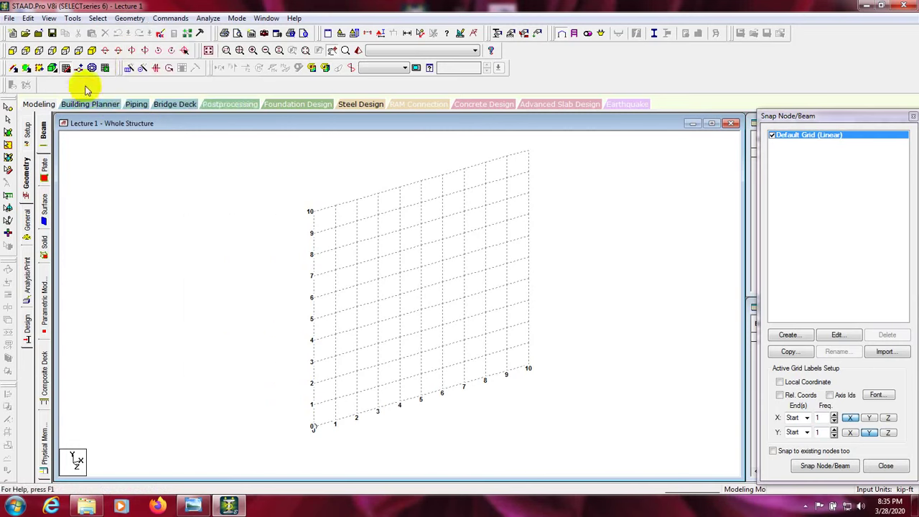
click(177, 17)
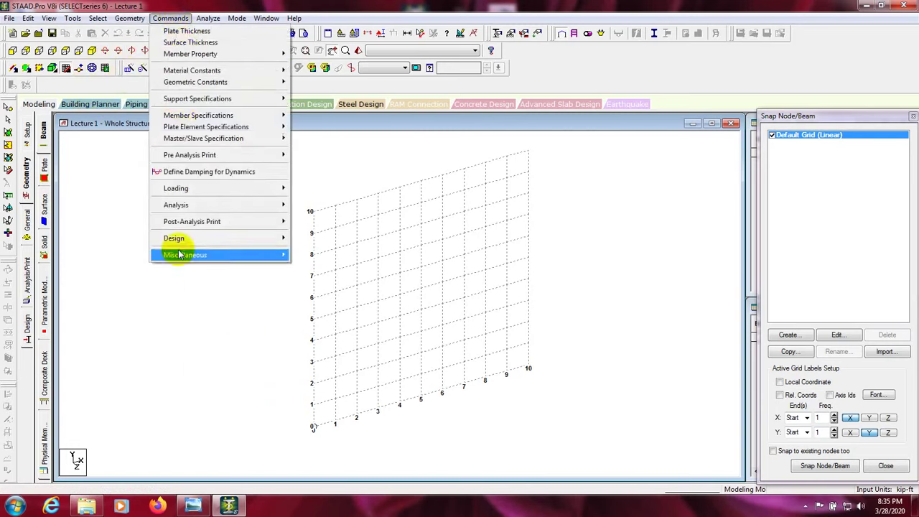
click(243, 5)
click(211, 19)
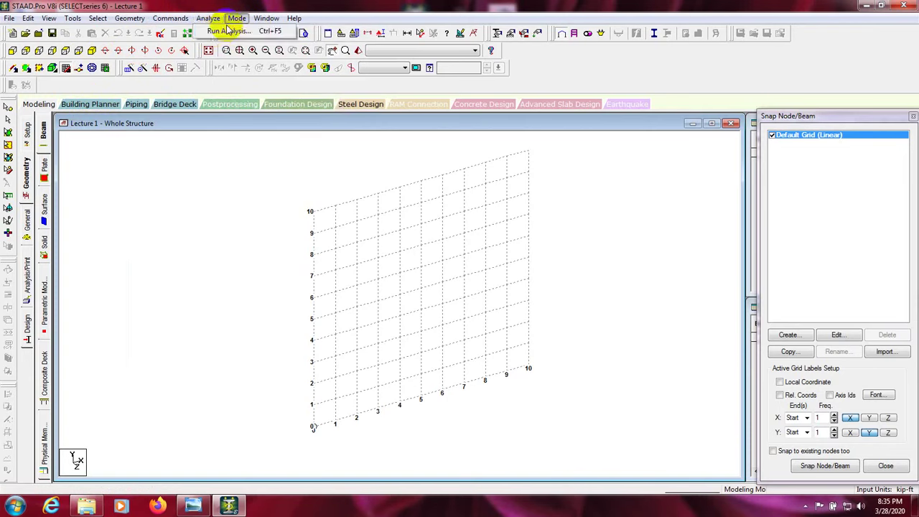
click(237, 18)
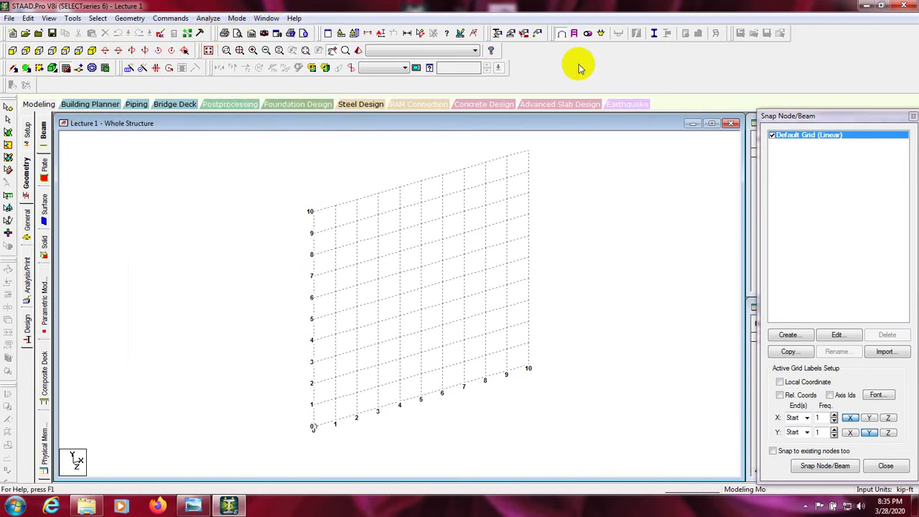
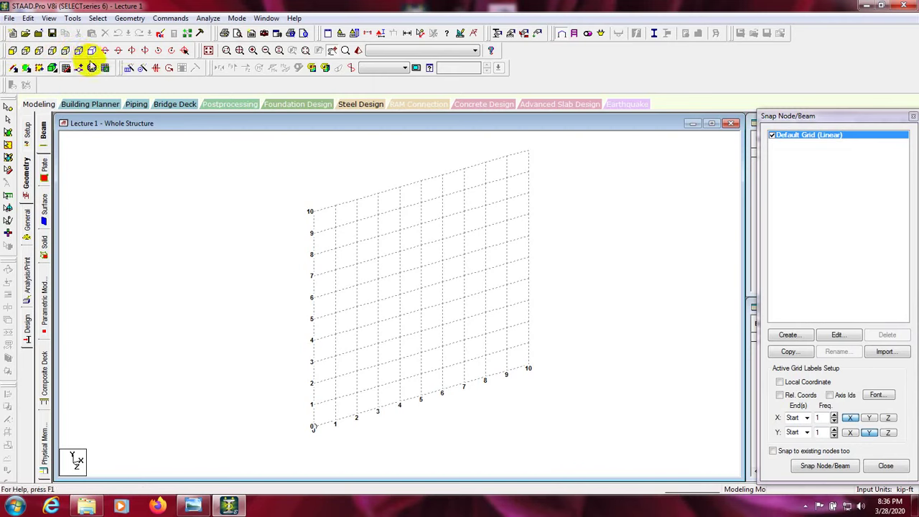
View the default grid from the front and from the back, and return to the isometric view
click(12, 52)
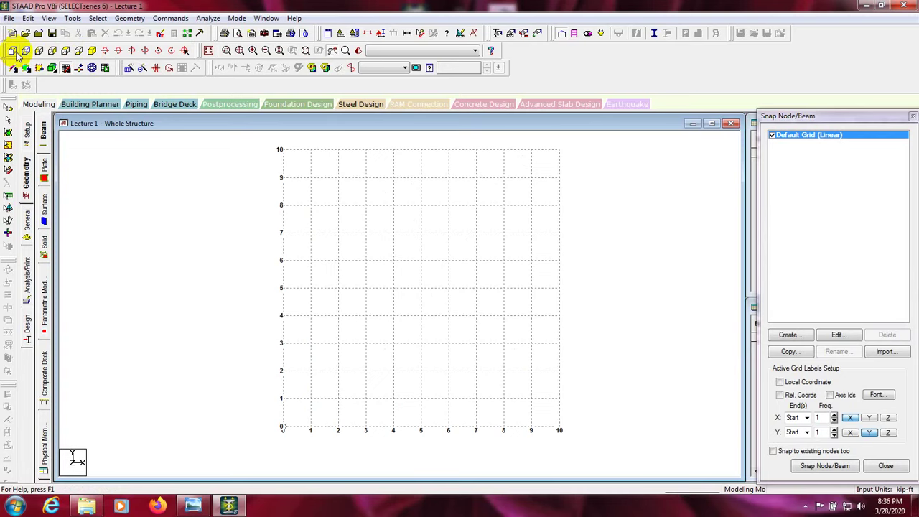
click(25, 51)
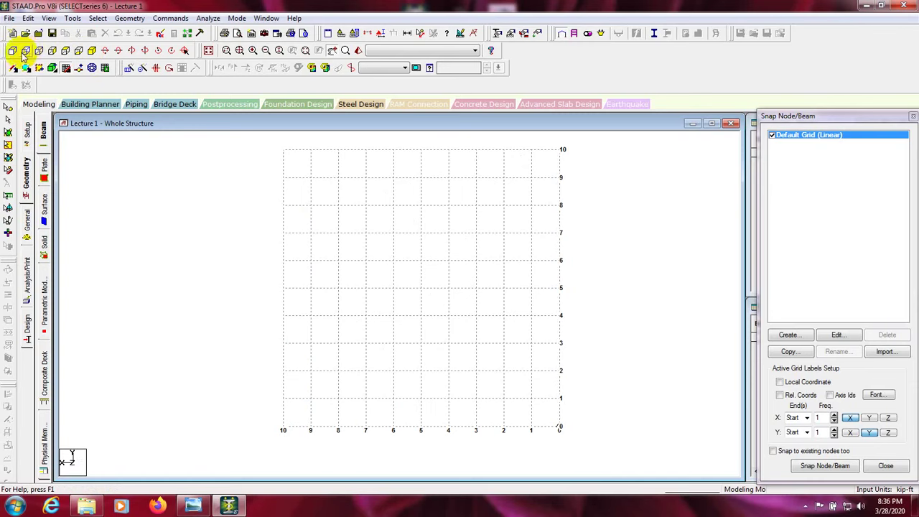
click(14, 51)
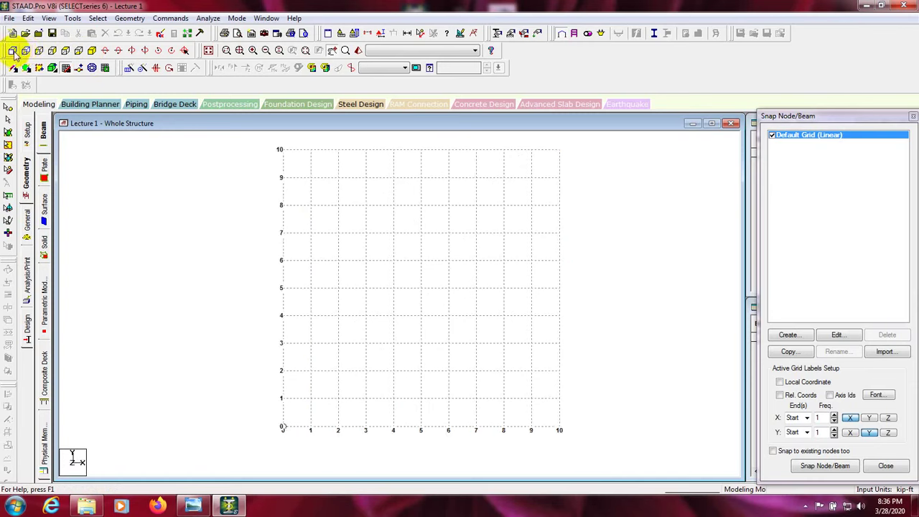
click(91, 51)
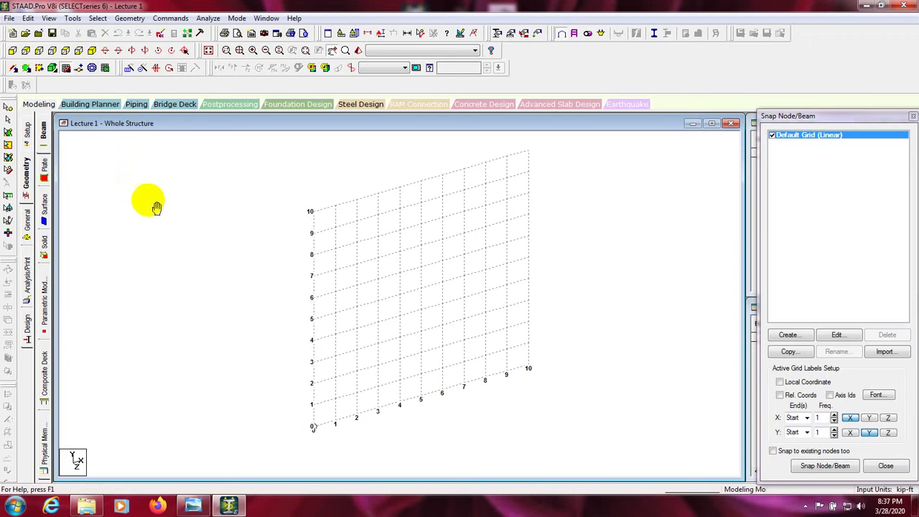
Show the Modeling mode's Setup page and return to the Geometry page for beam modelling
click(8, 108)
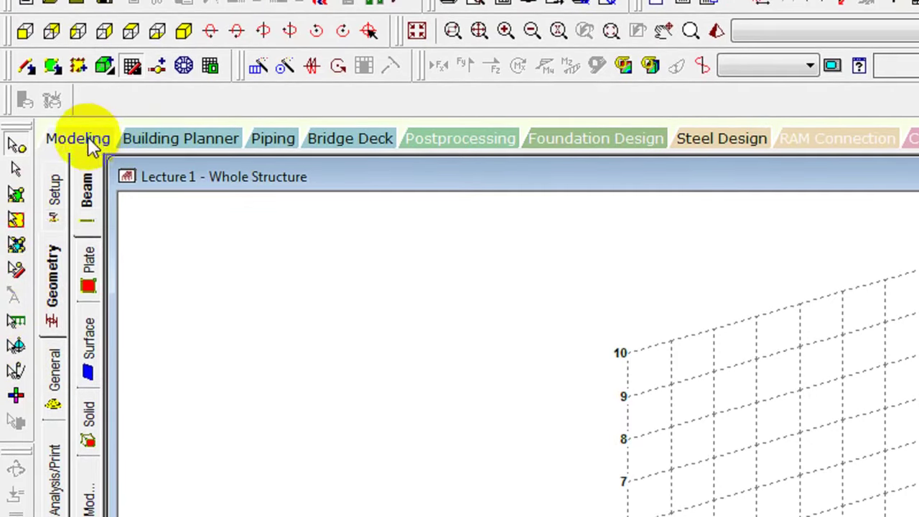
click(72, 136)
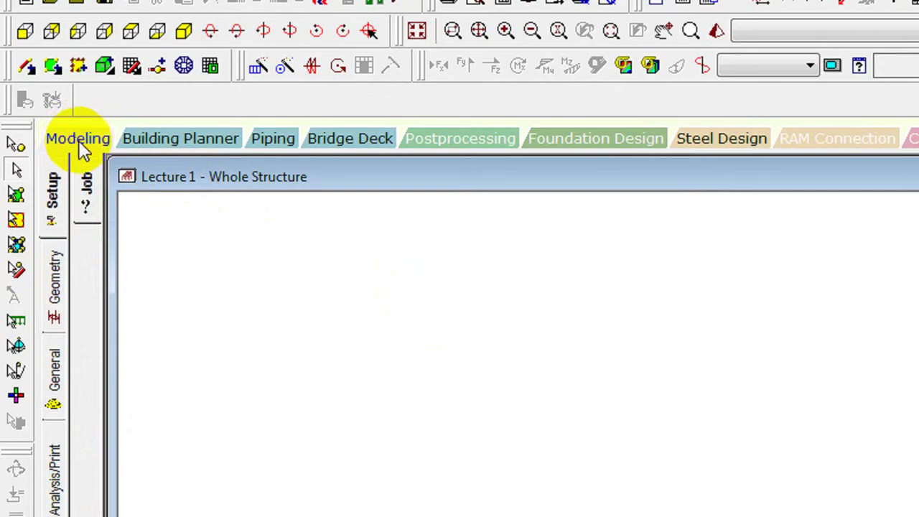
click(61, 293)
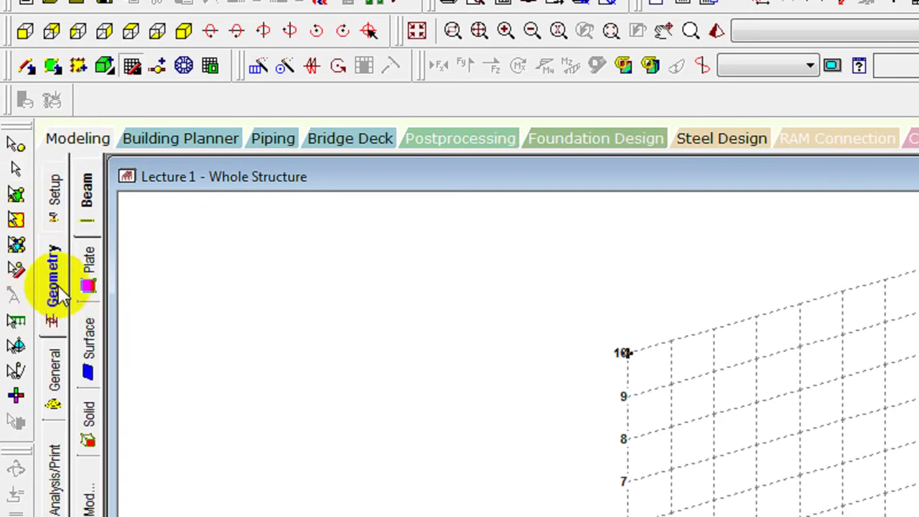